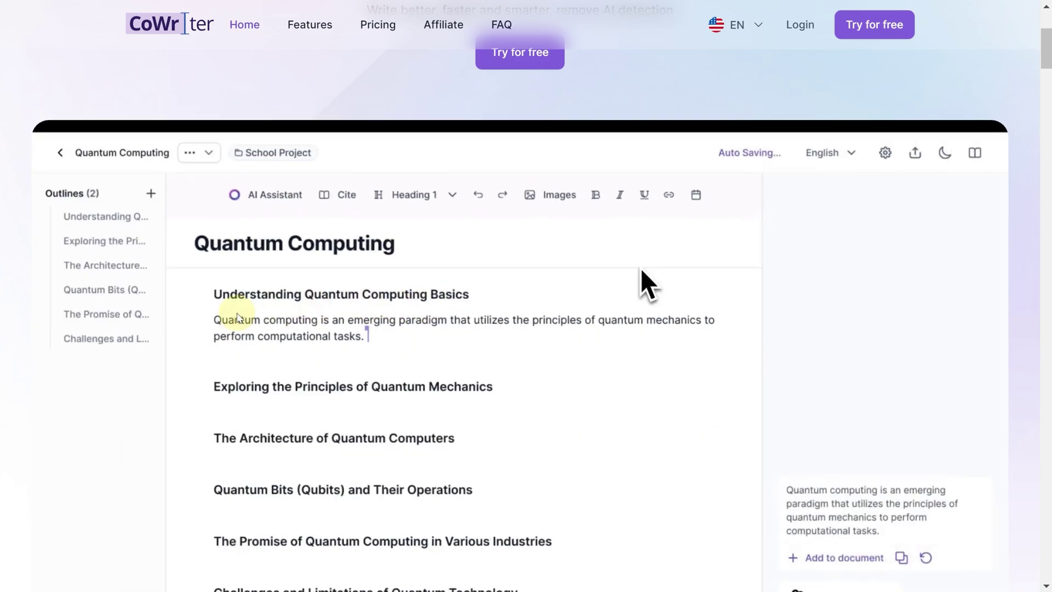
Scroll the CoWriter landing page features down to the Citation Formatting Aid heading
scroll(181, 469, down, 5)
scroll(176, 460, down, 3)
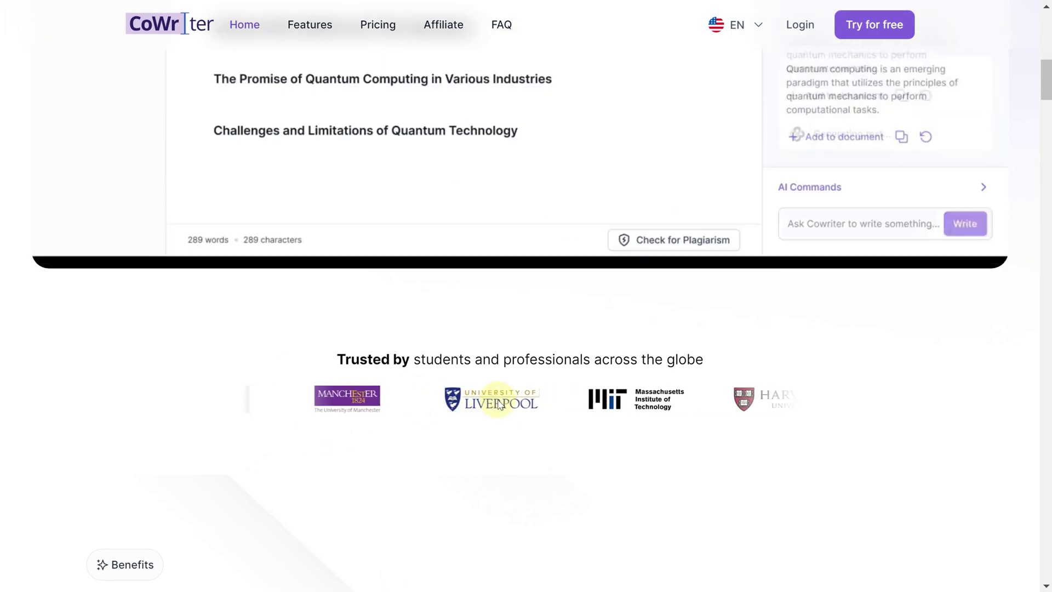
scroll(489, 513, down, 1)
scroll(489, 514, down, 6)
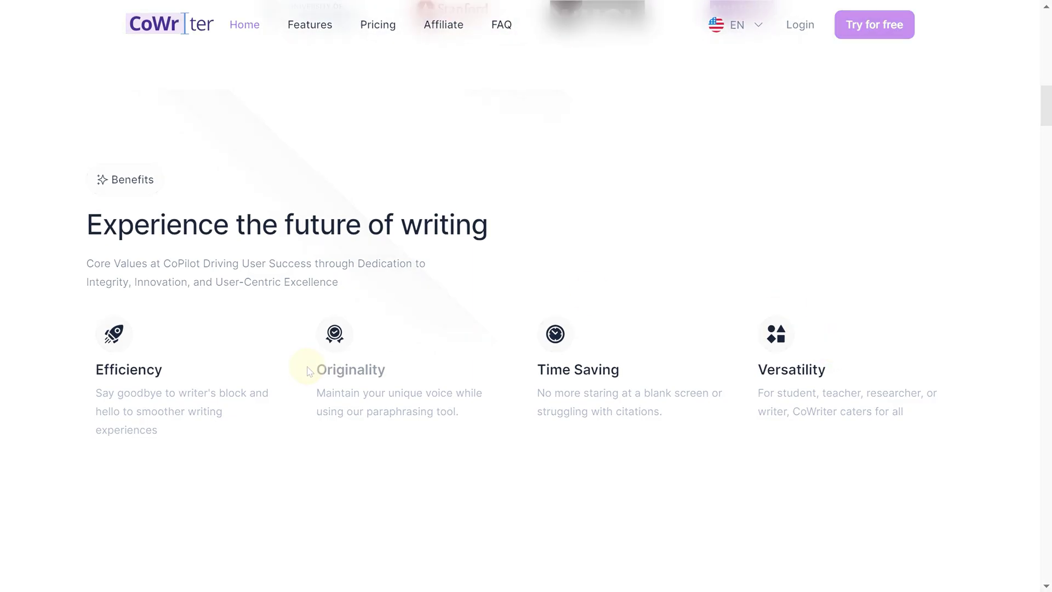
scroll(430, 335, down, 7)
scroll(431, 337, down, 6)
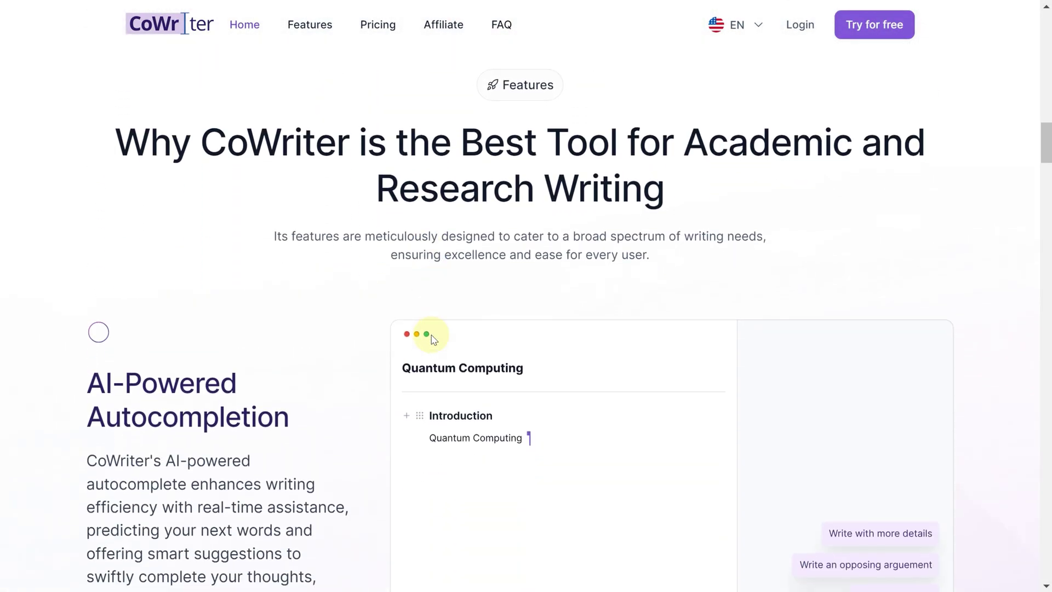
drag(88, 146, 301, 208)
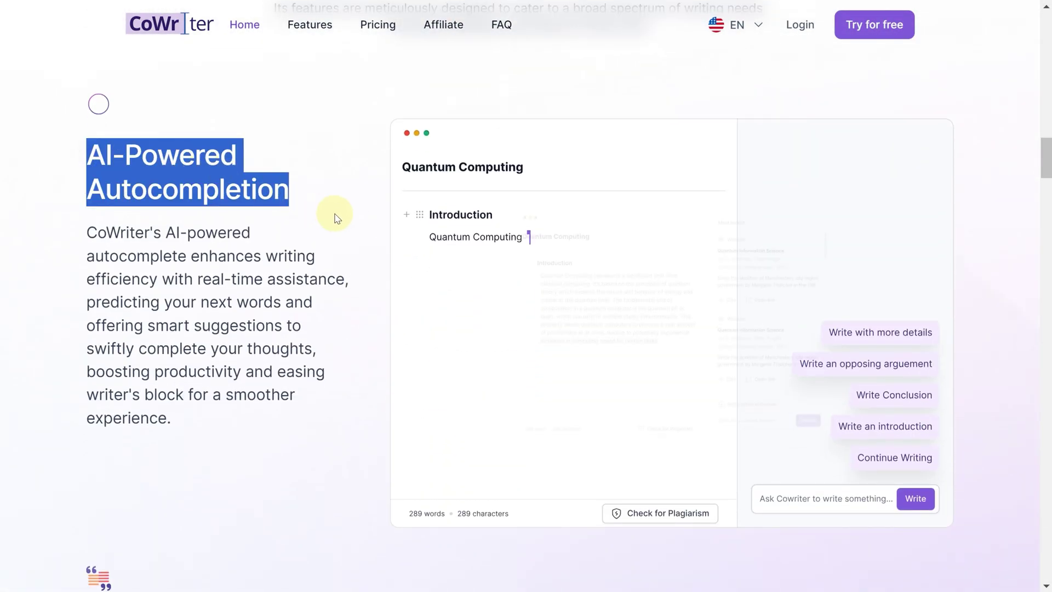
scroll(428, 324, down, 4)
scroll(428, 325, down, 4)
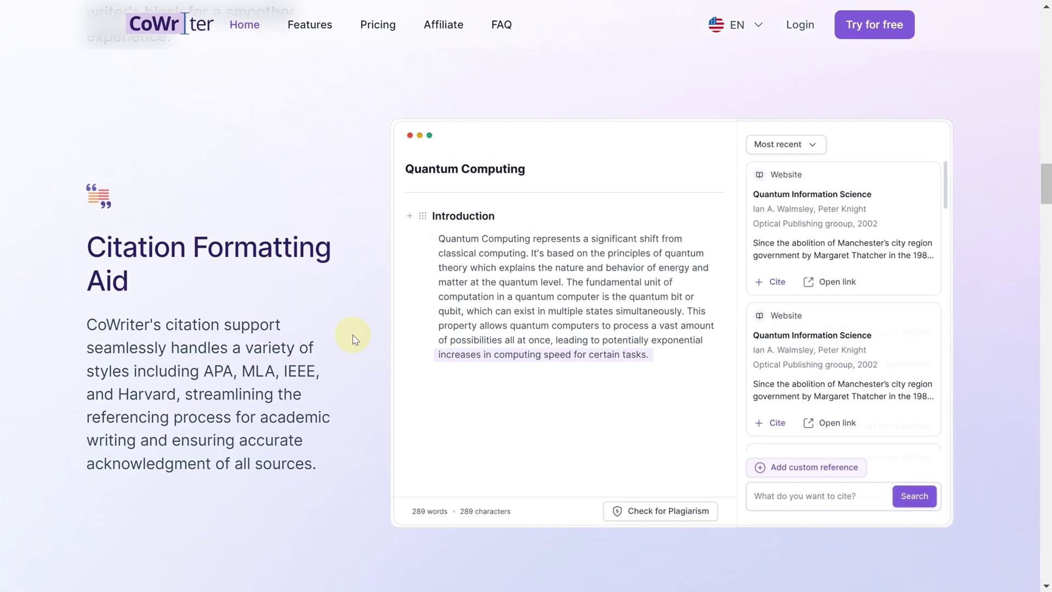
drag(70, 168, 202, 216)
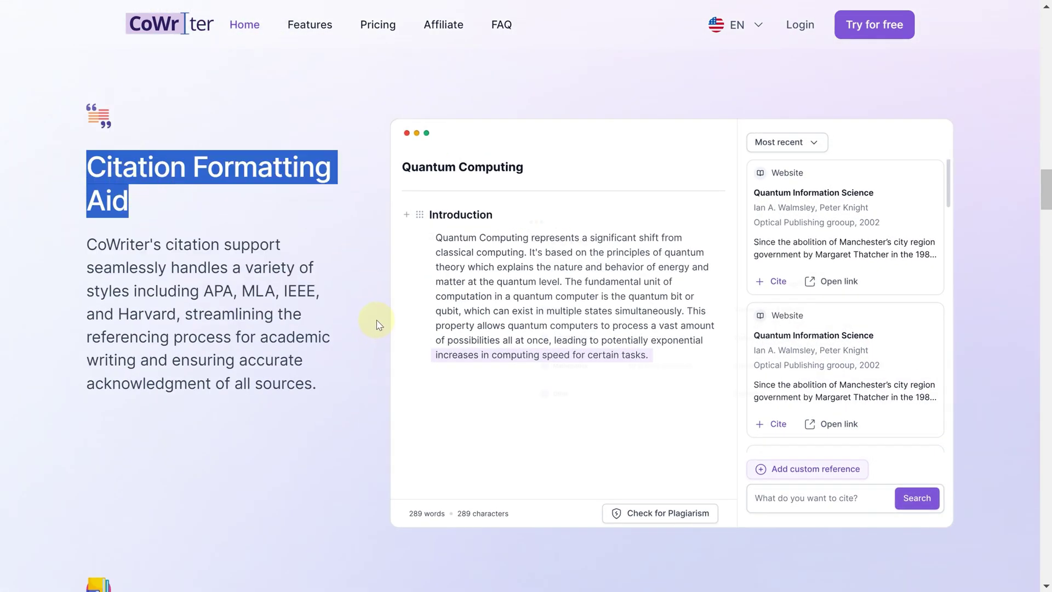
Continue through the feature list, highlighting the Outline Builder heading
scroll(357, 296, down, 8)
drag(87, 182, 347, 179)
scroll(367, 291, down, 8)
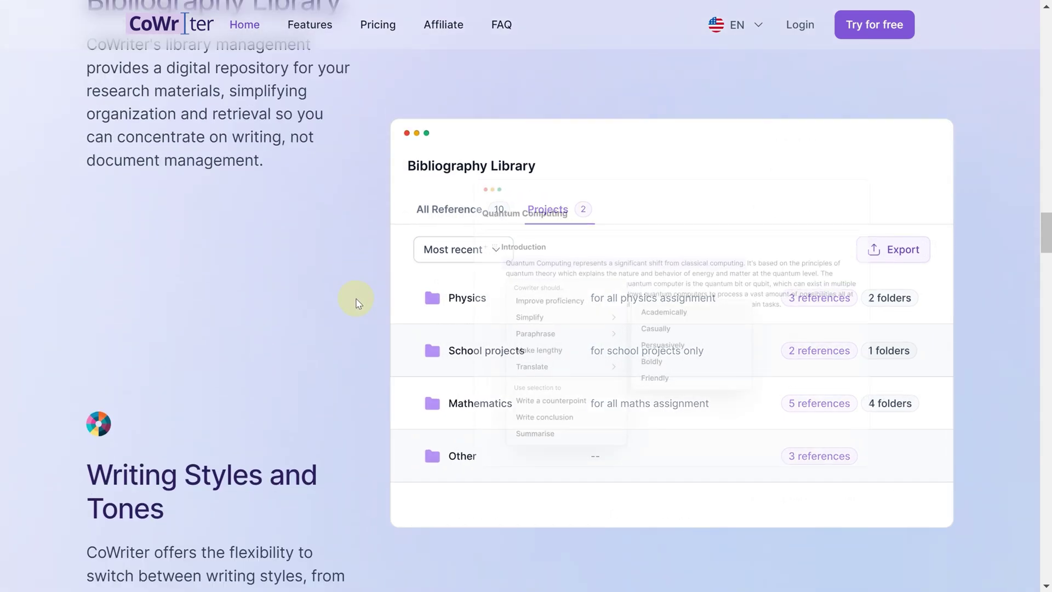
drag(87, 113, 234, 157)
scroll(363, 288, down, 8)
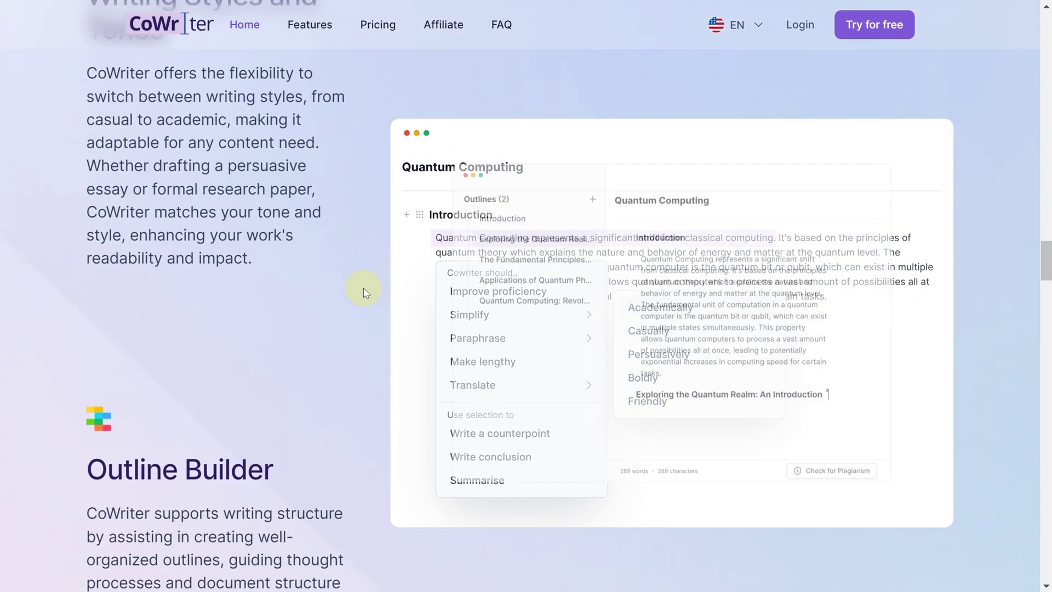
drag(69, 128, 309, 129)
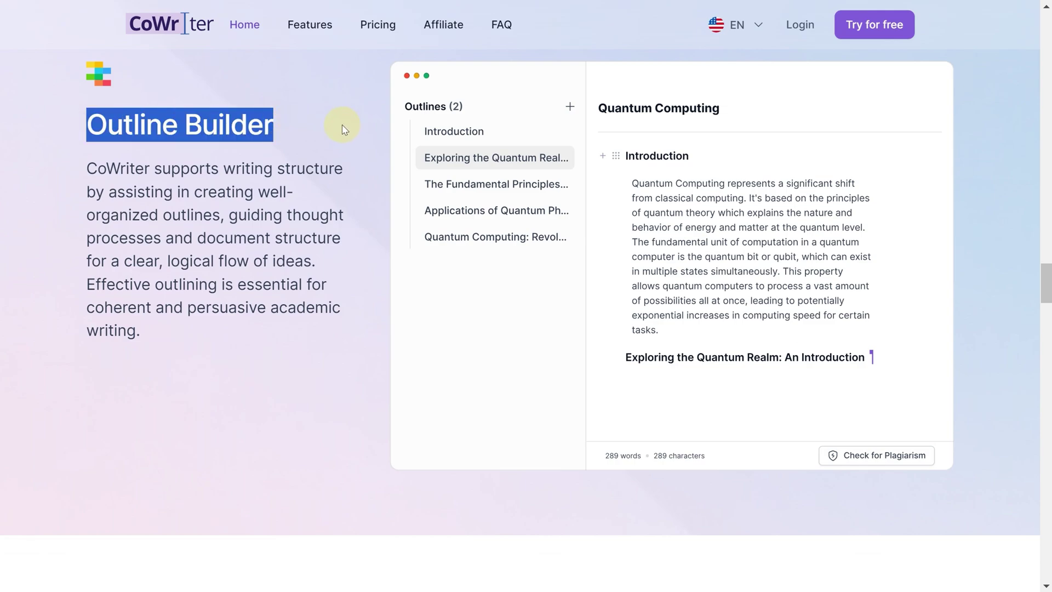
scroll(486, 246, down, 10)
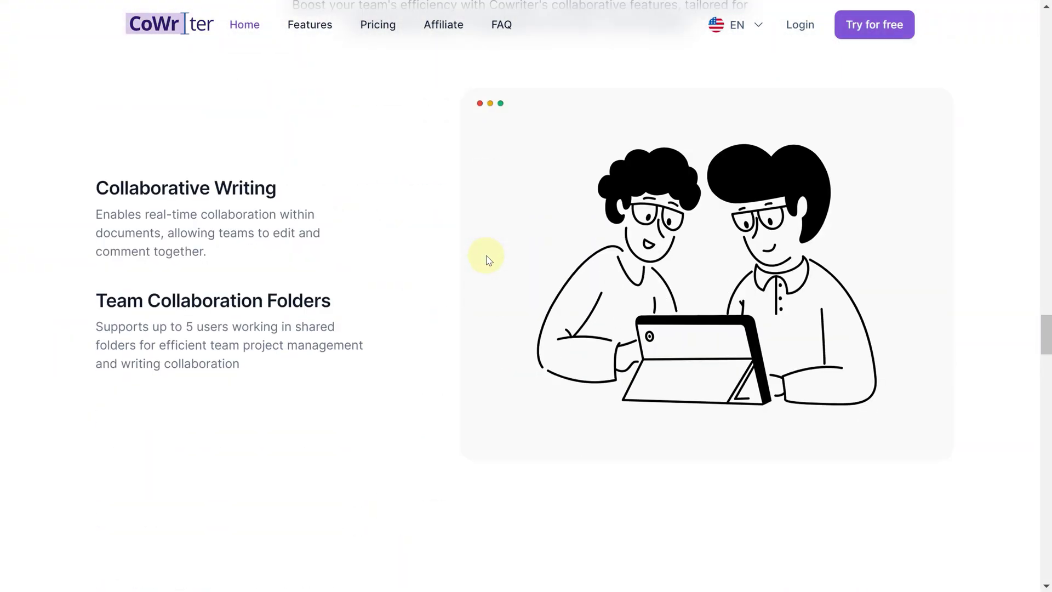
scroll(489, 260, down, 3)
scroll(640, 499, up, 20)
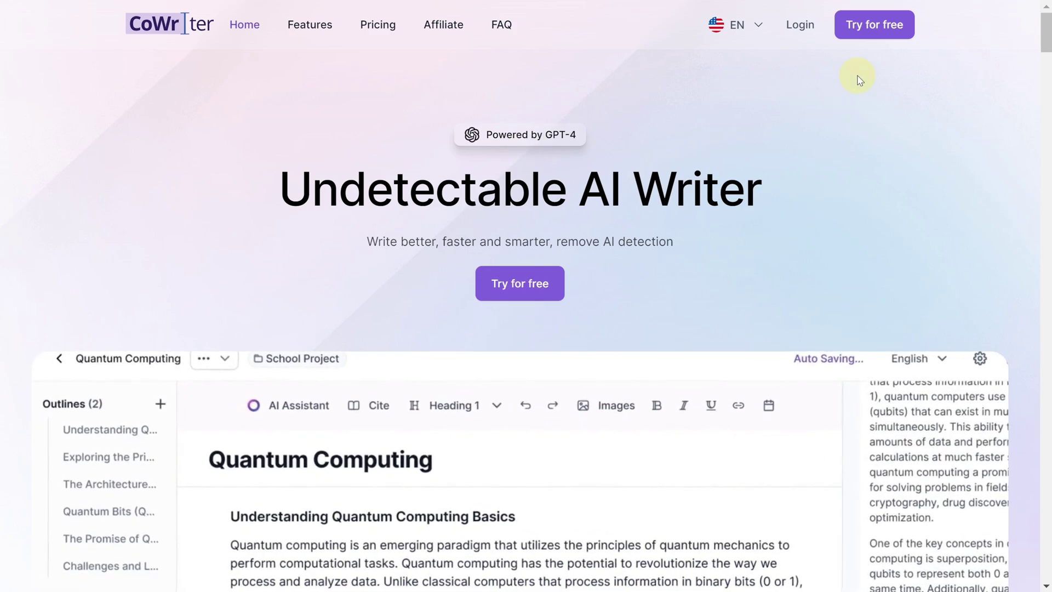
Sign up with the first Google account and start a new document from the dashboard
click(516, 290)
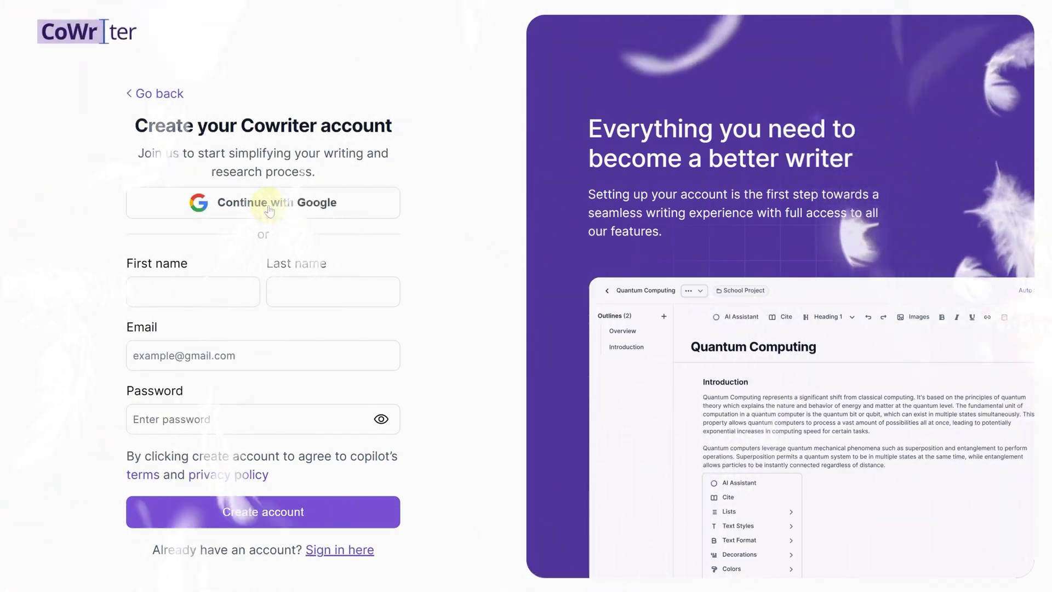
click(269, 203)
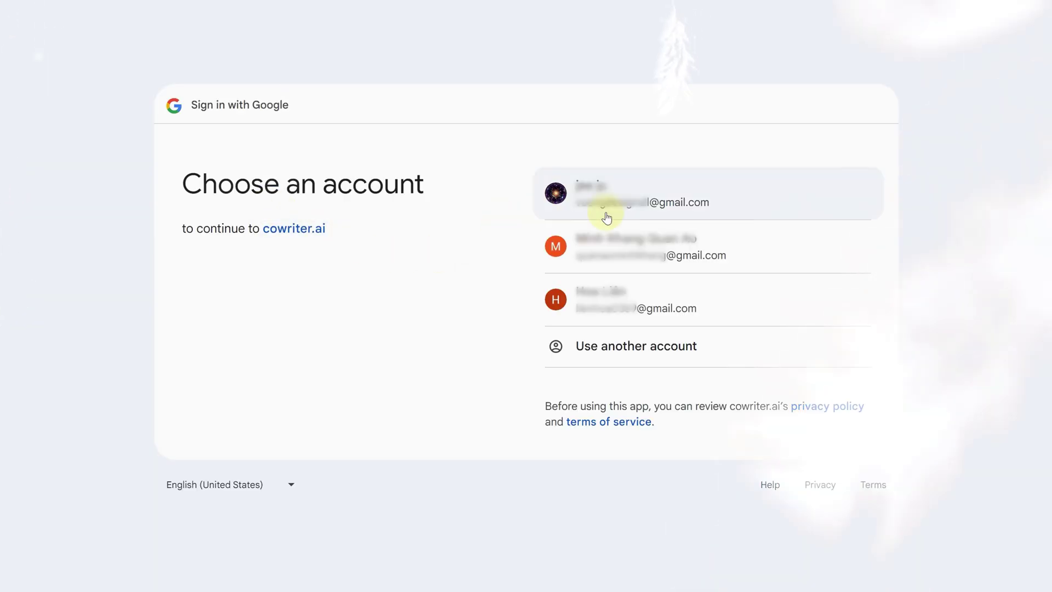
click(704, 200)
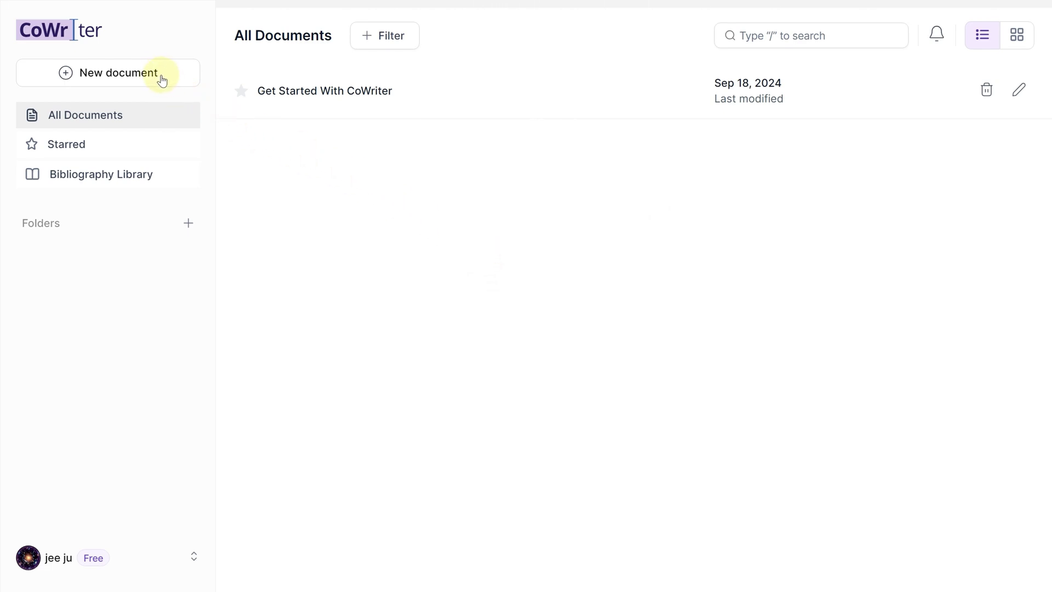
click(171, 80)
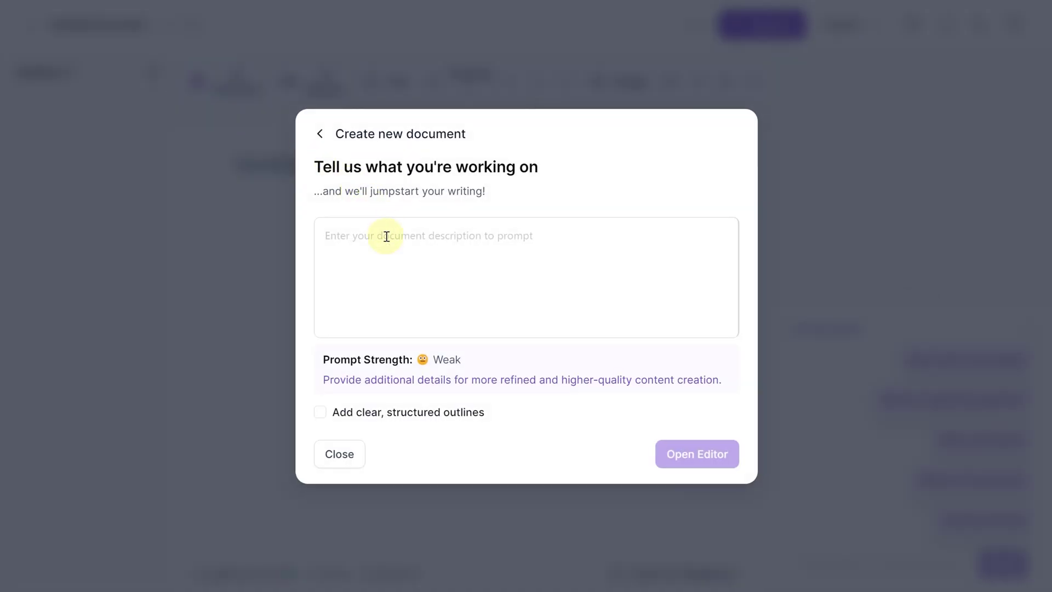
Paste the two-line parenting article prompt from example.txt into the document description
click(320, 359)
drag(361, 357, 491, 362)
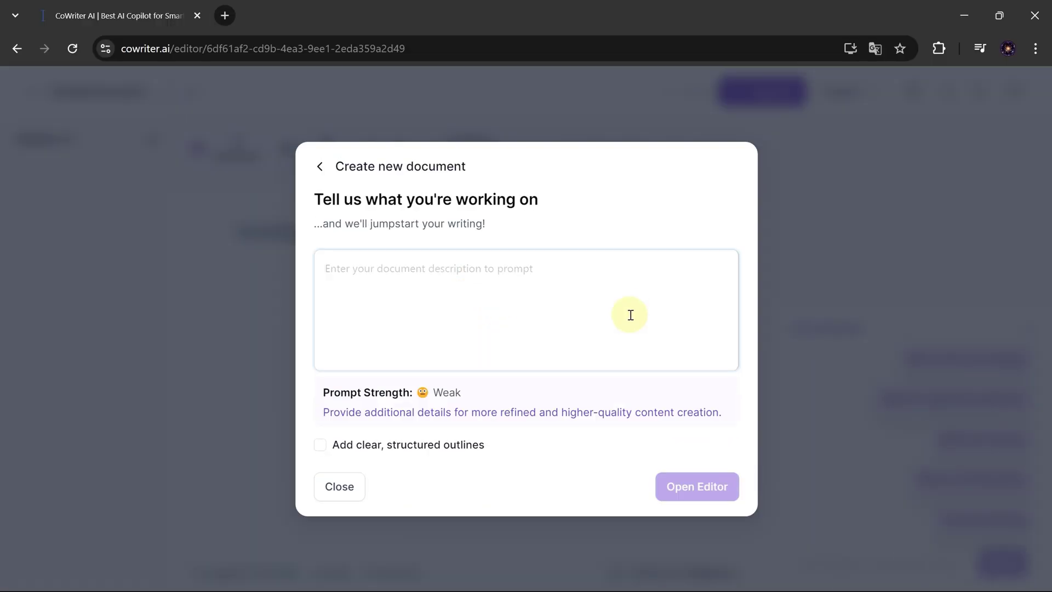
click(629, 312)
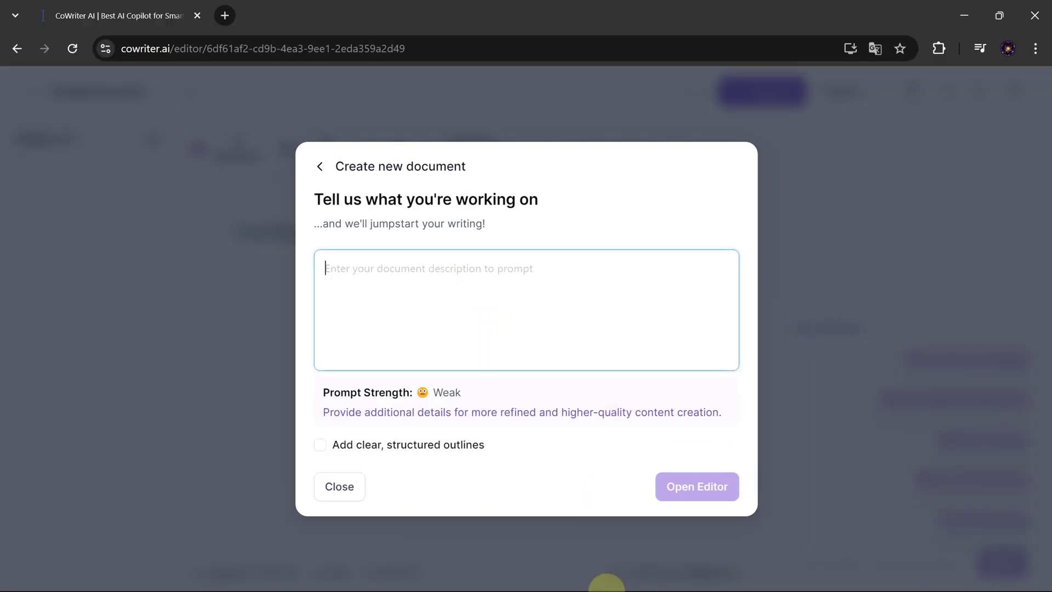
click(622, 582)
drag(758, 216, 585, 210)
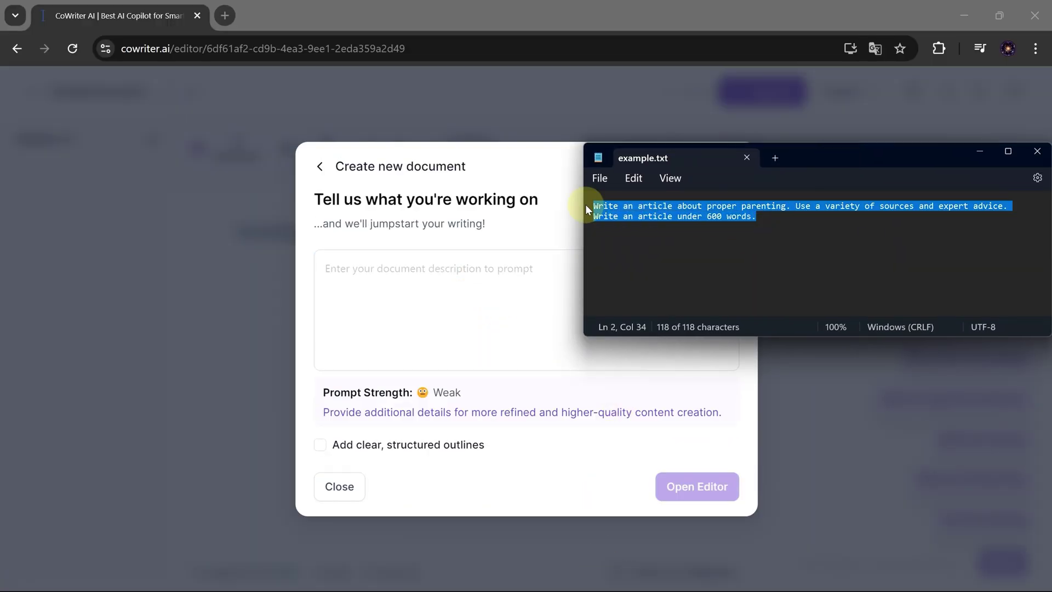
key(ctrl+c)
click(446, 270)
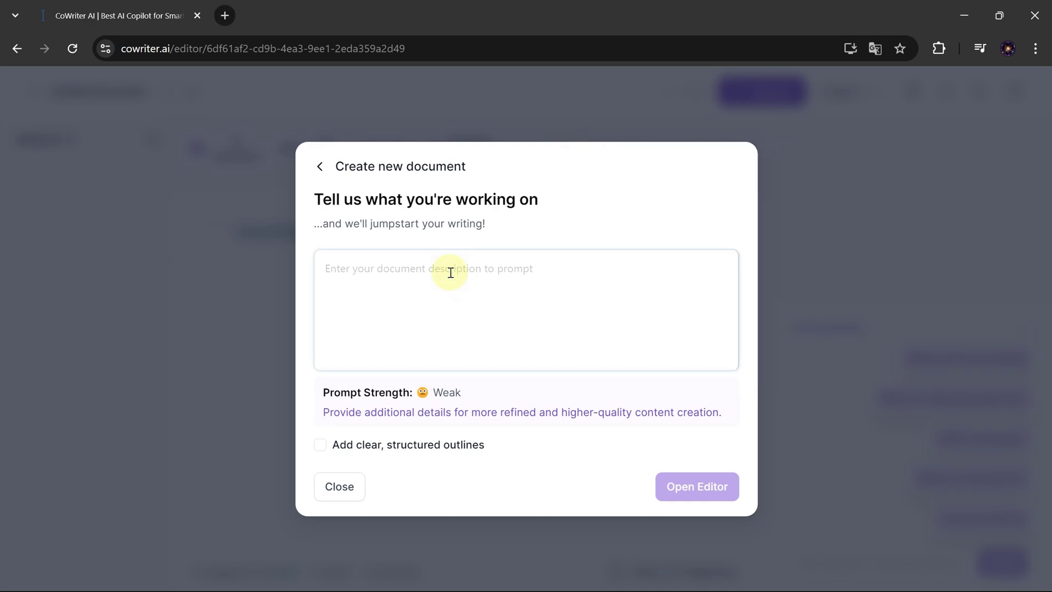
key(ctrl+v)
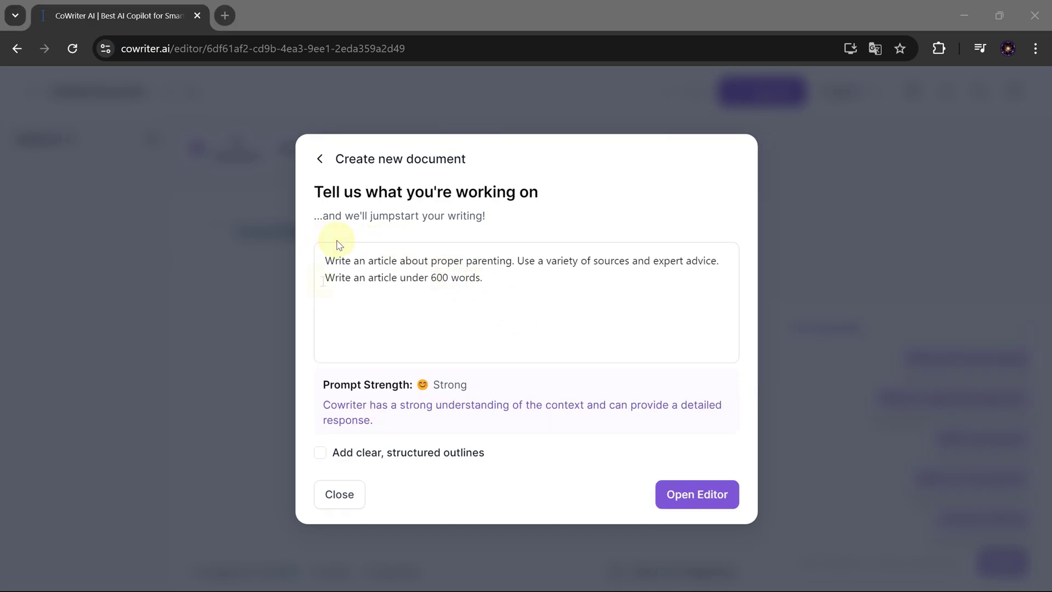
Check the Strong prompt rating, enable 'Add clear, structured outlines', and open the editor
drag(322, 278, 495, 275)
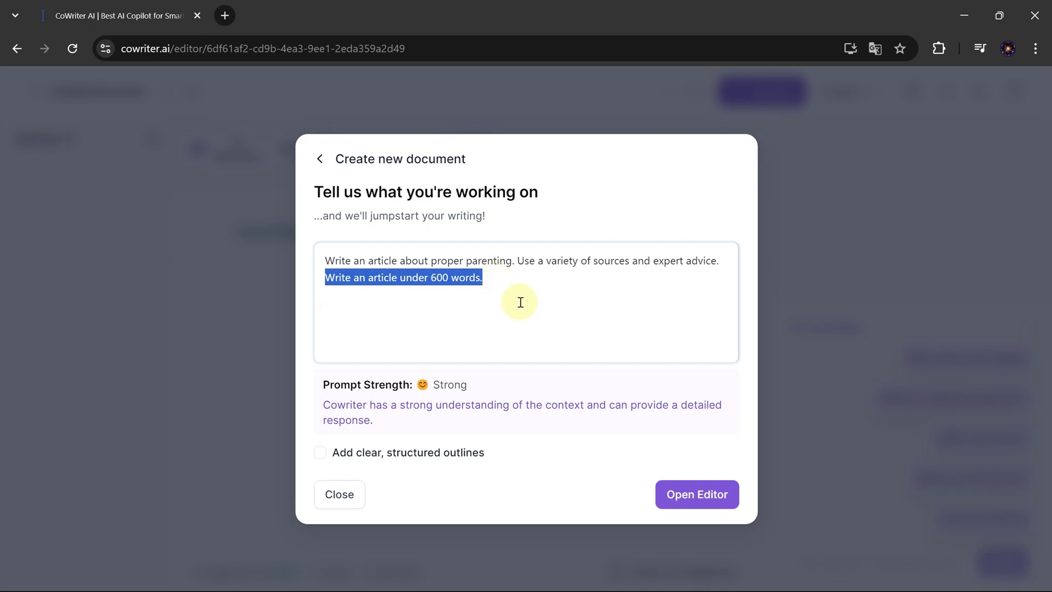
click(481, 385)
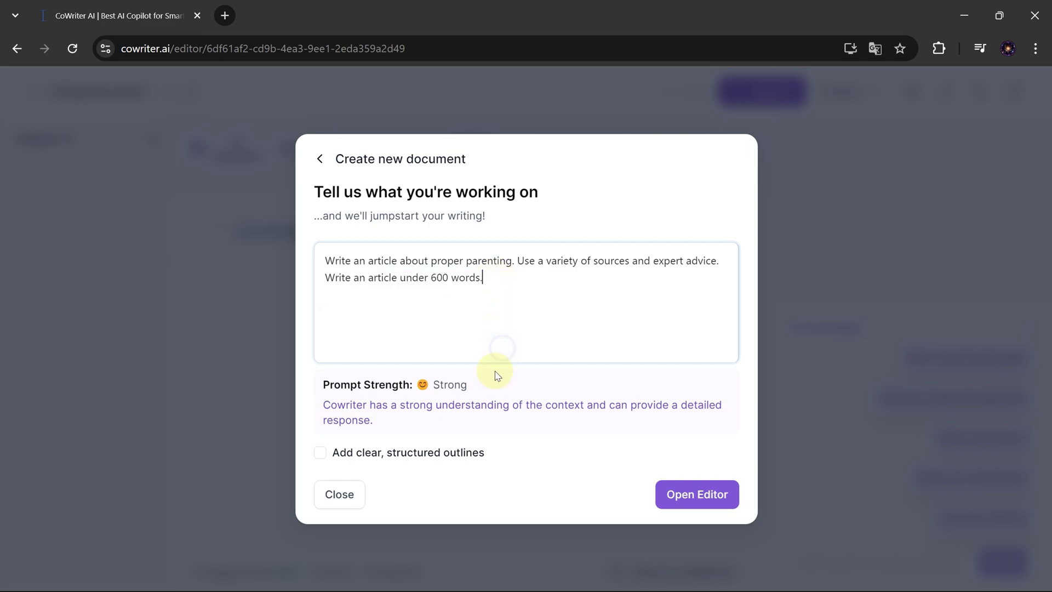
drag(467, 386, 418, 384)
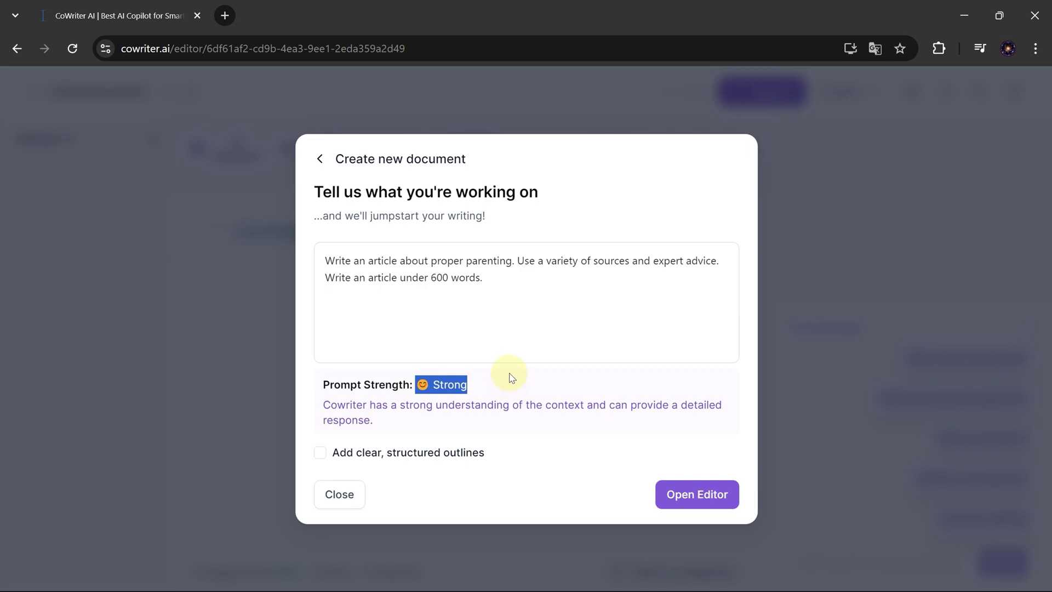
click(320, 452)
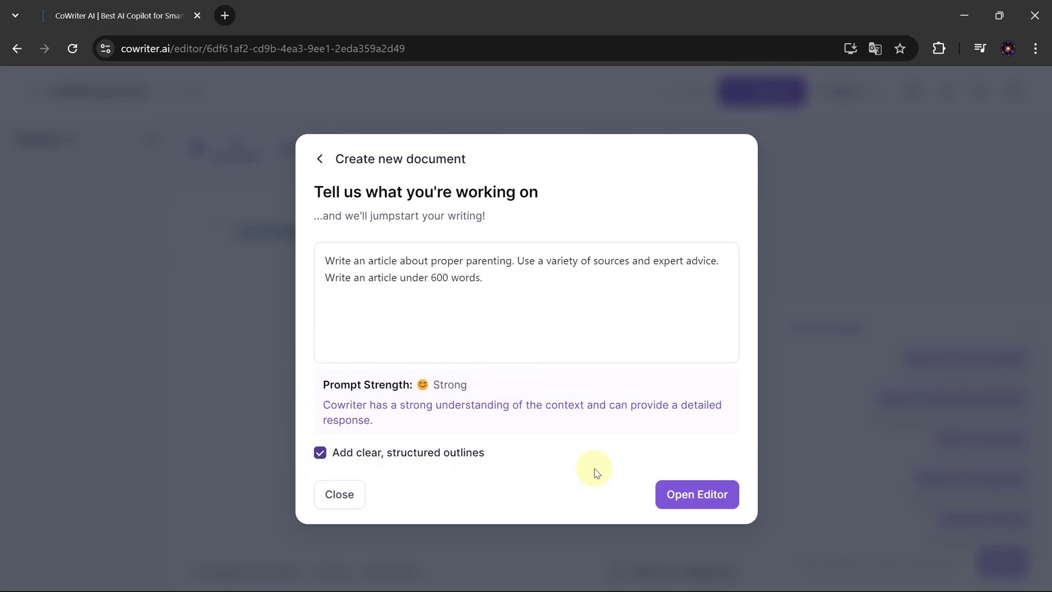
click(698, 495)
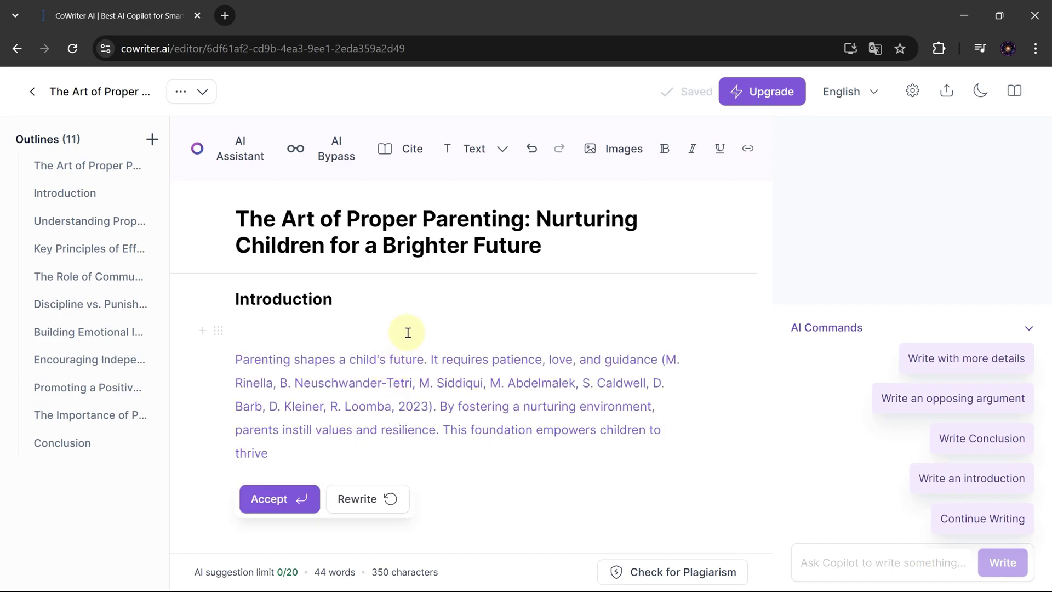
Go full screen, reject the first AI Introduction suggestion, and accept the regenerated paragraph
key(F11)
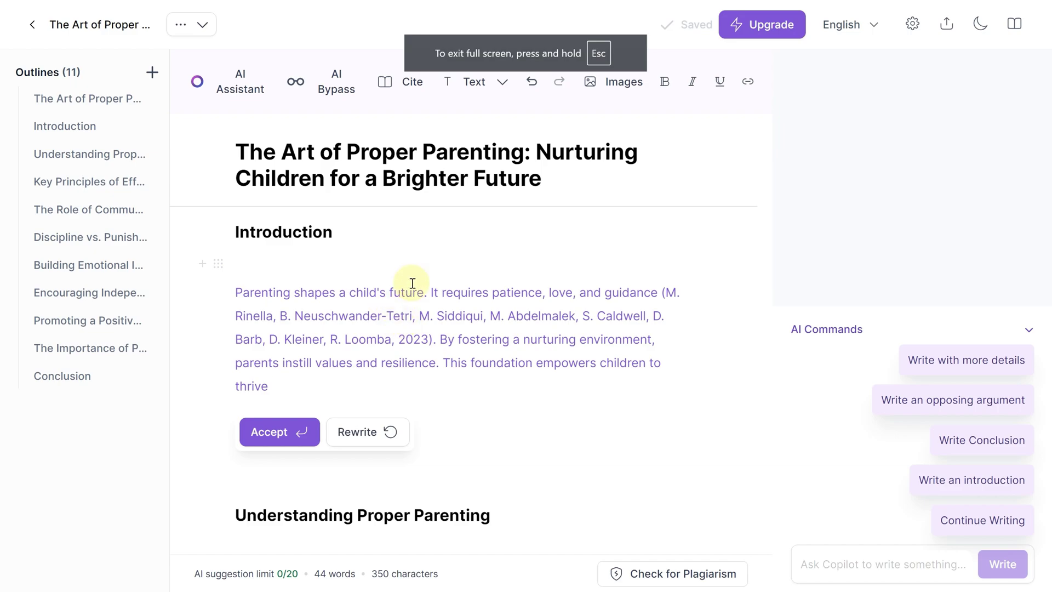
click(440, 254)
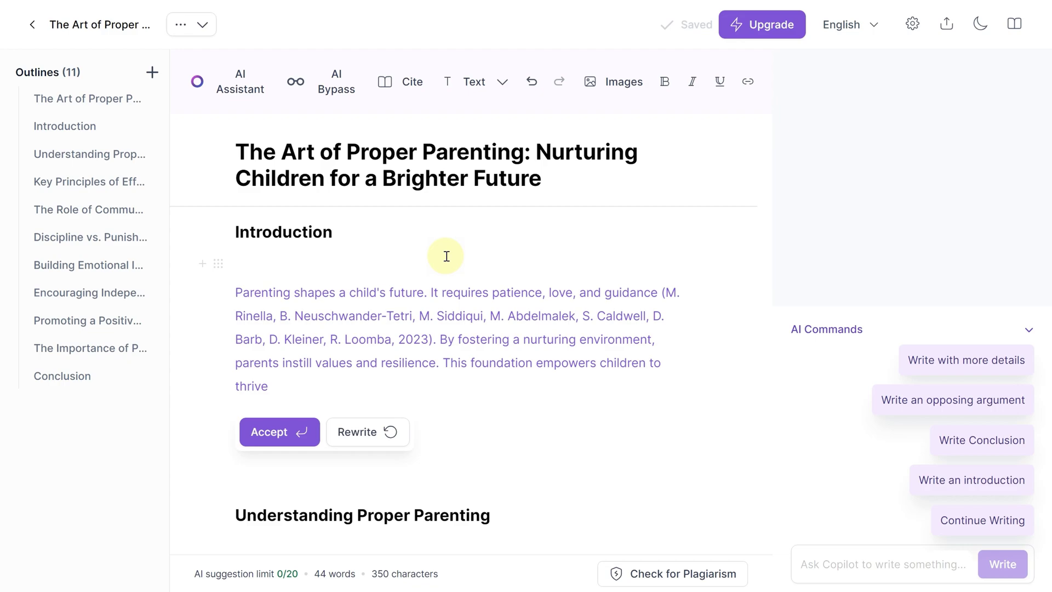
click(447, 256)
click(217, 421)
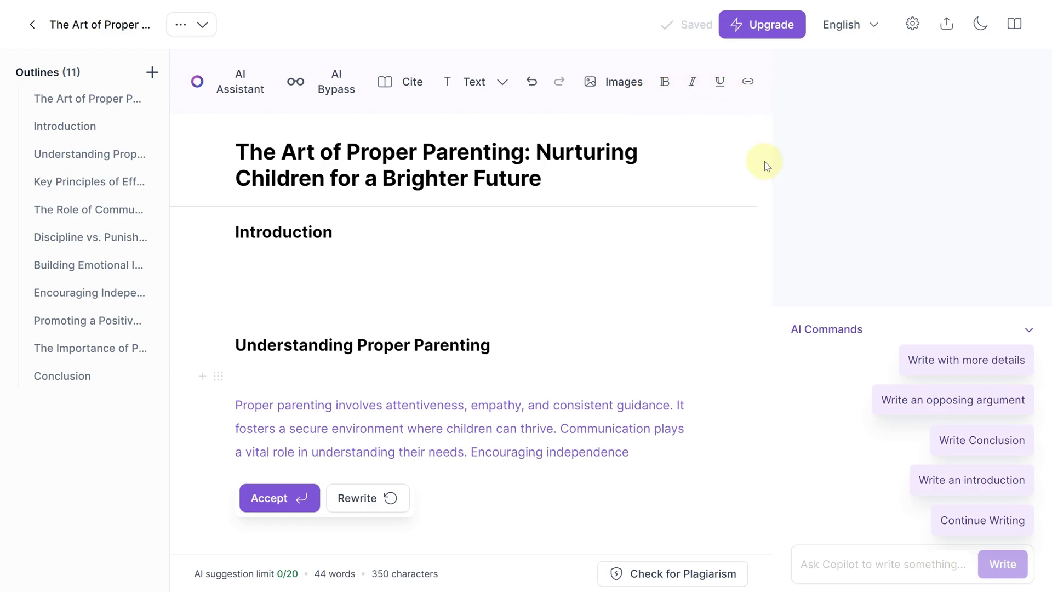
click(278, 260)
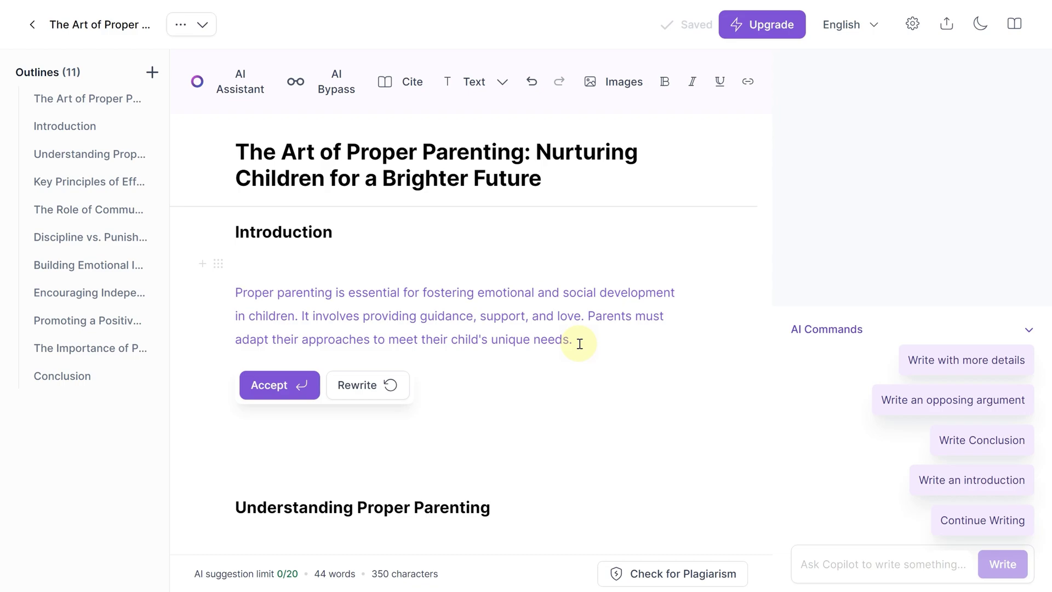
key(Return)
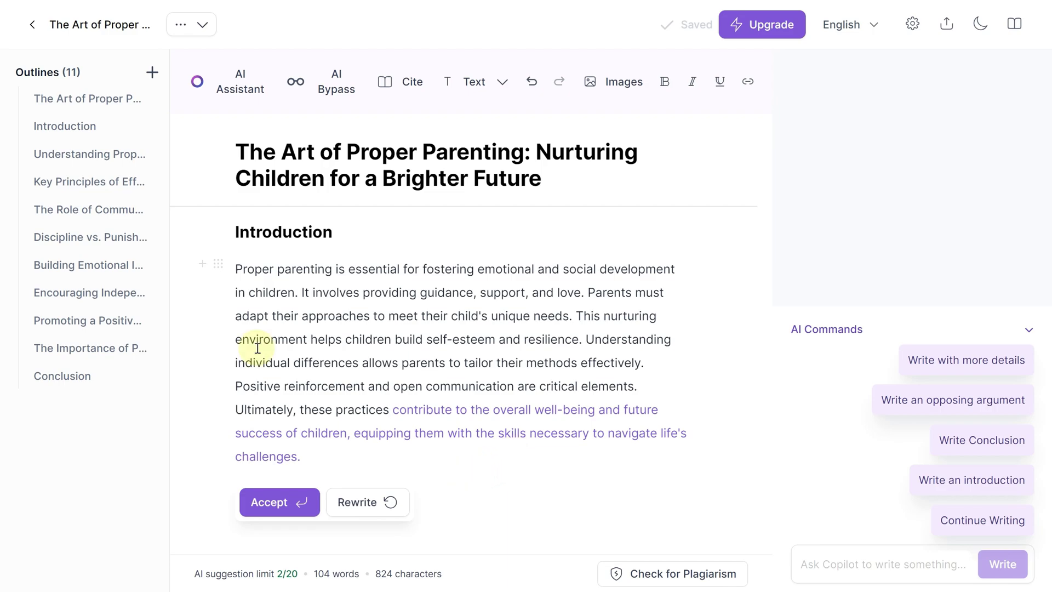
Select the introduction's first three sentences and use Cite to find sources for them
click(235, 267)
drag(235, 268, 573, 317)
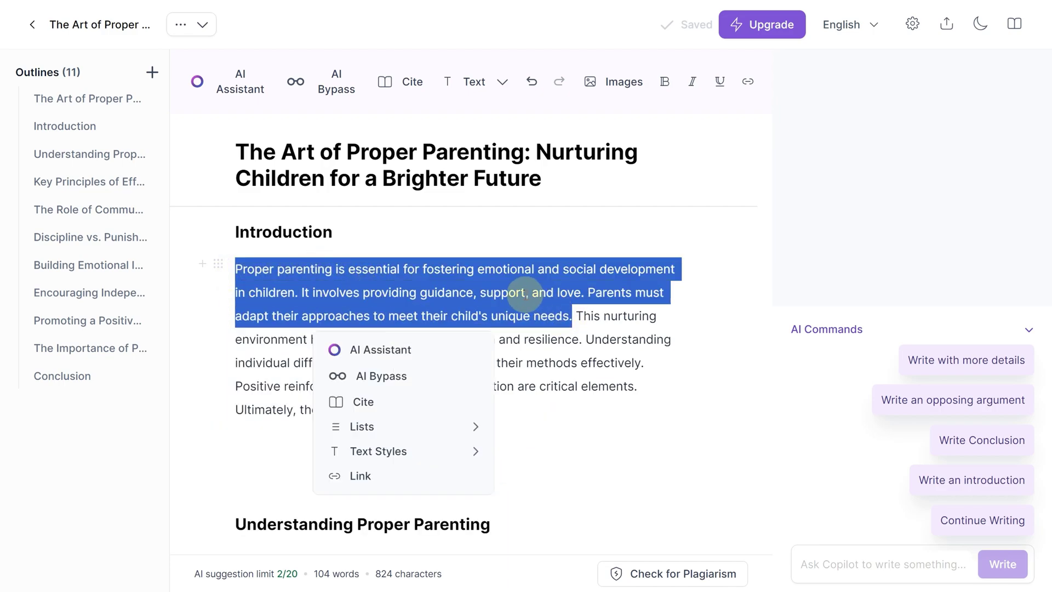
mouse_move(421, 428)
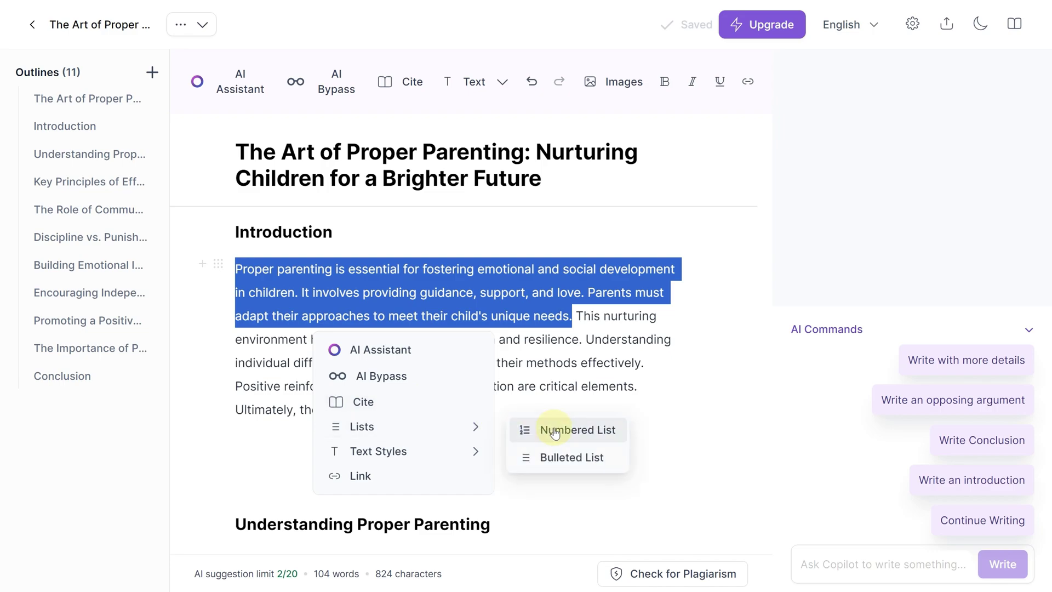
mouse_move(418, 453)
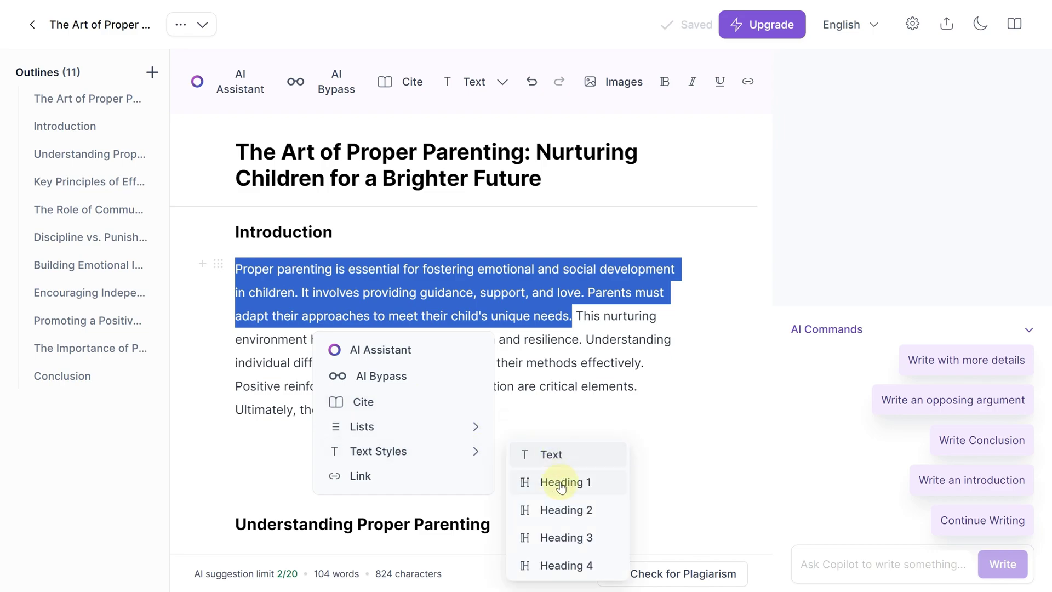
click(416, 482)
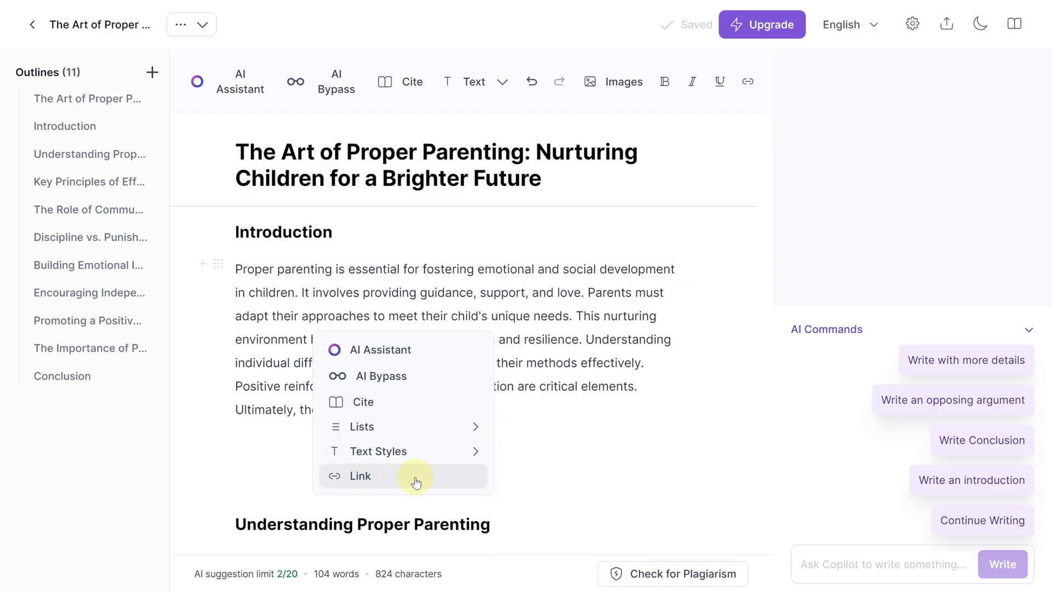
right_click(567, 313)
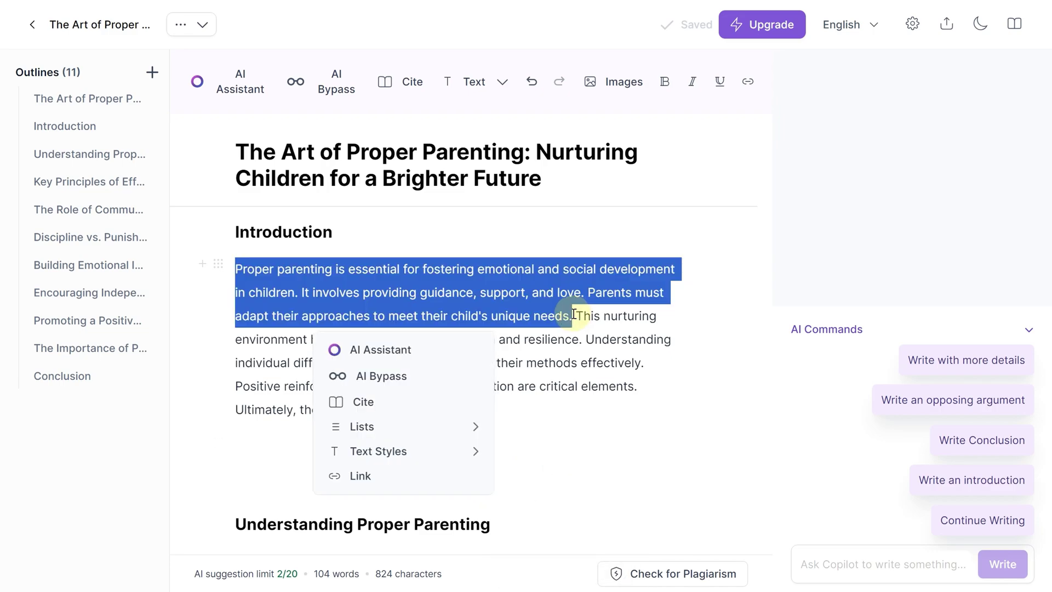
click(382, 404)
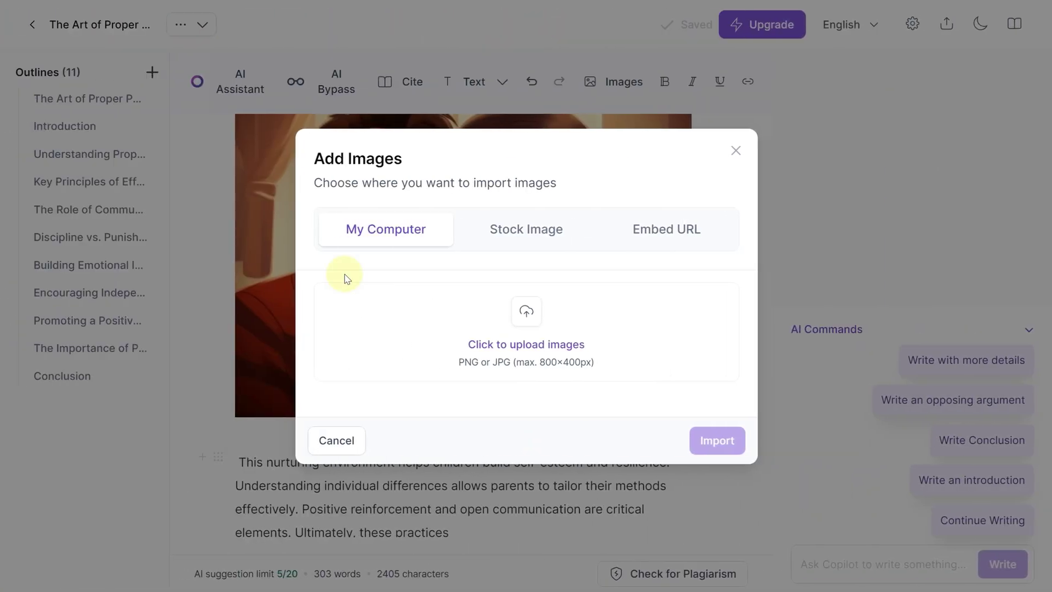
Search stock images for 'cat' and import the white kitten photo into the article
click(677, 239)
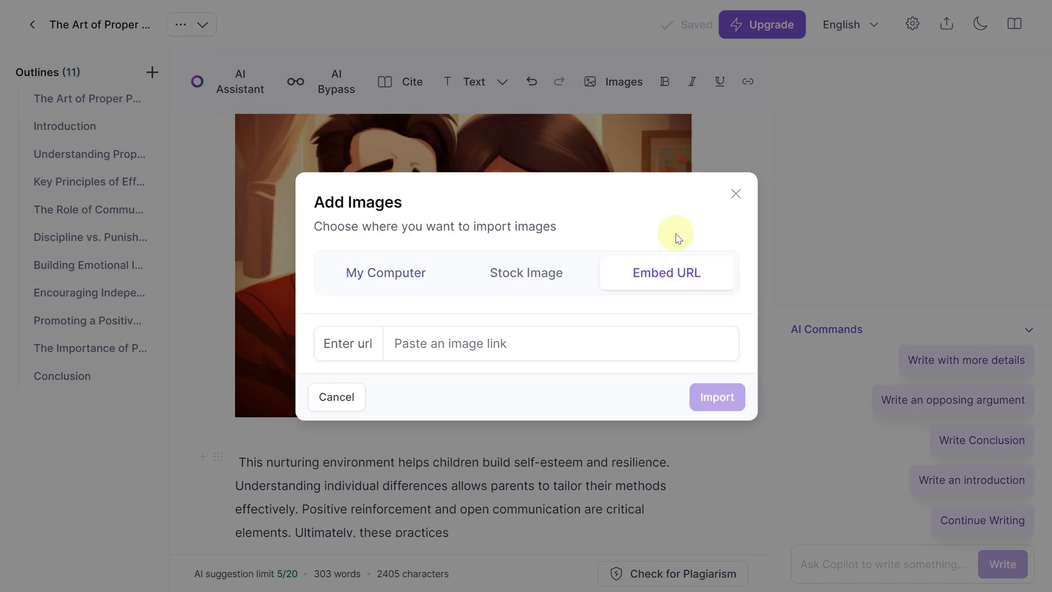
click(531, 281)
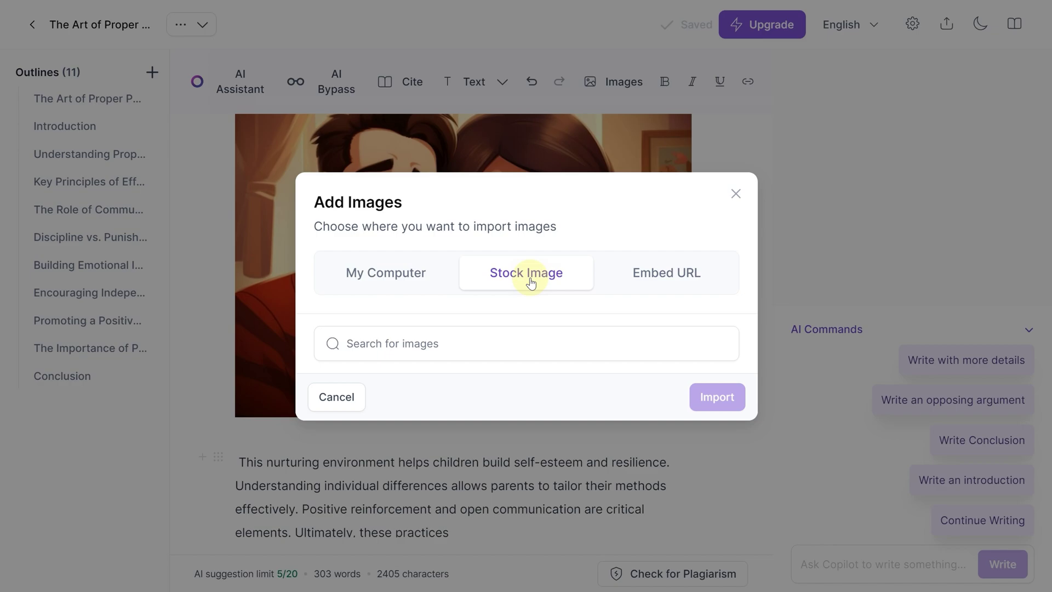
click(410, 344)
text(cat)
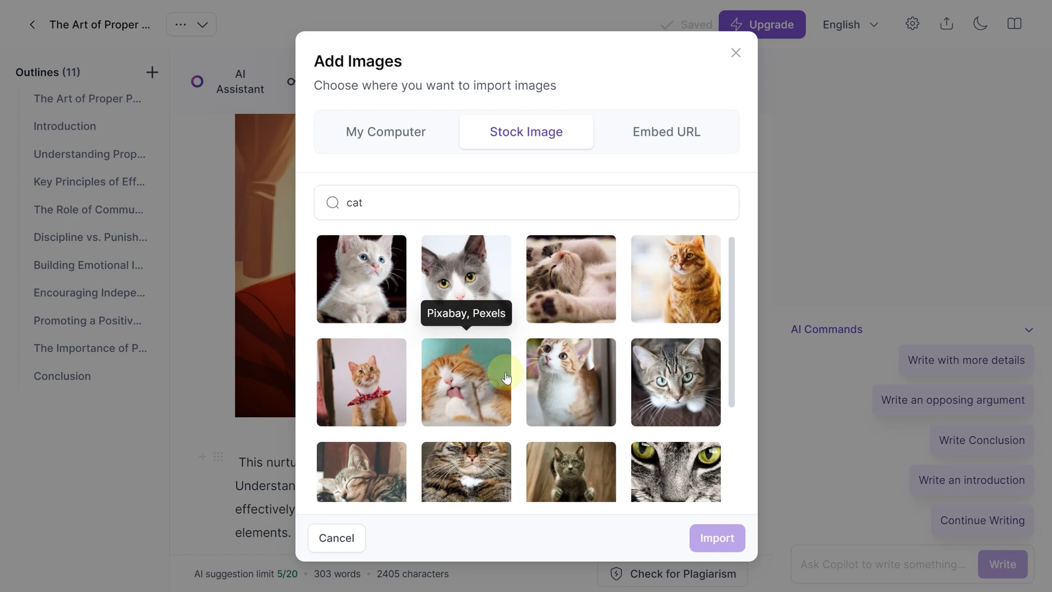
click(361, 288)
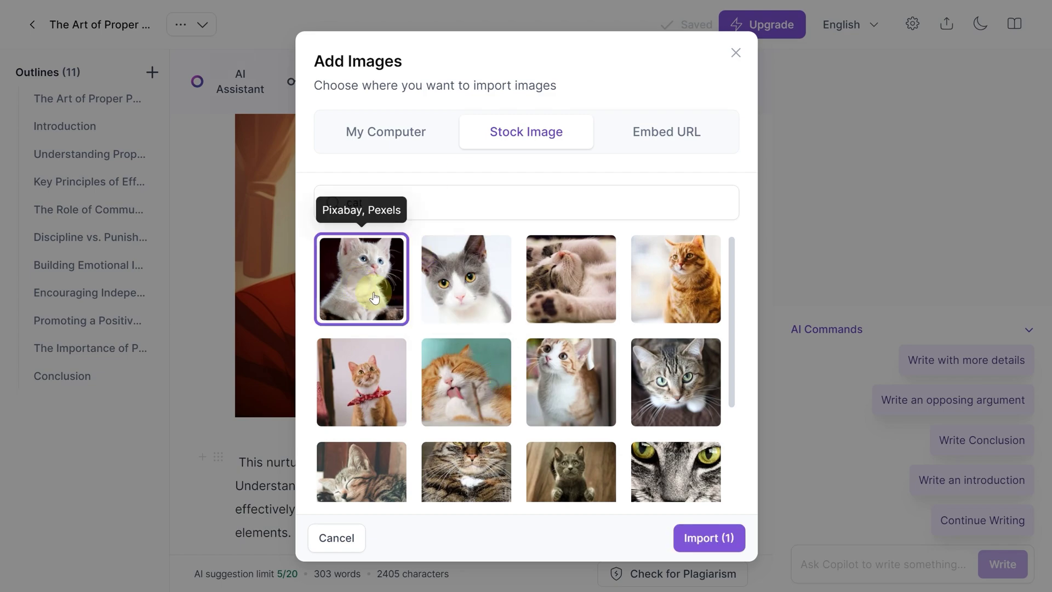
click(705, 539)
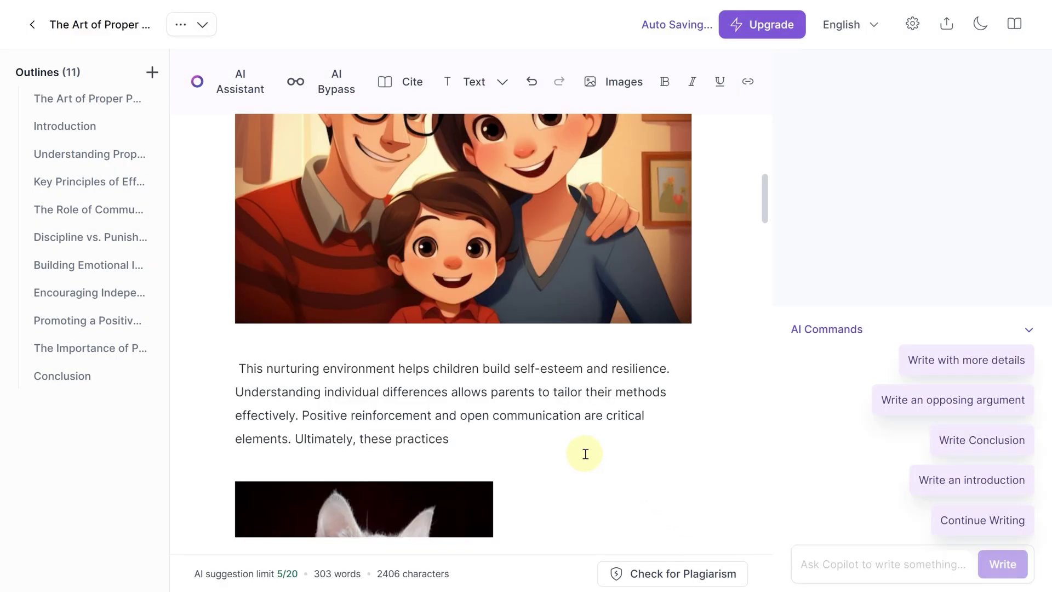
scroll(507, 429, down, 5)
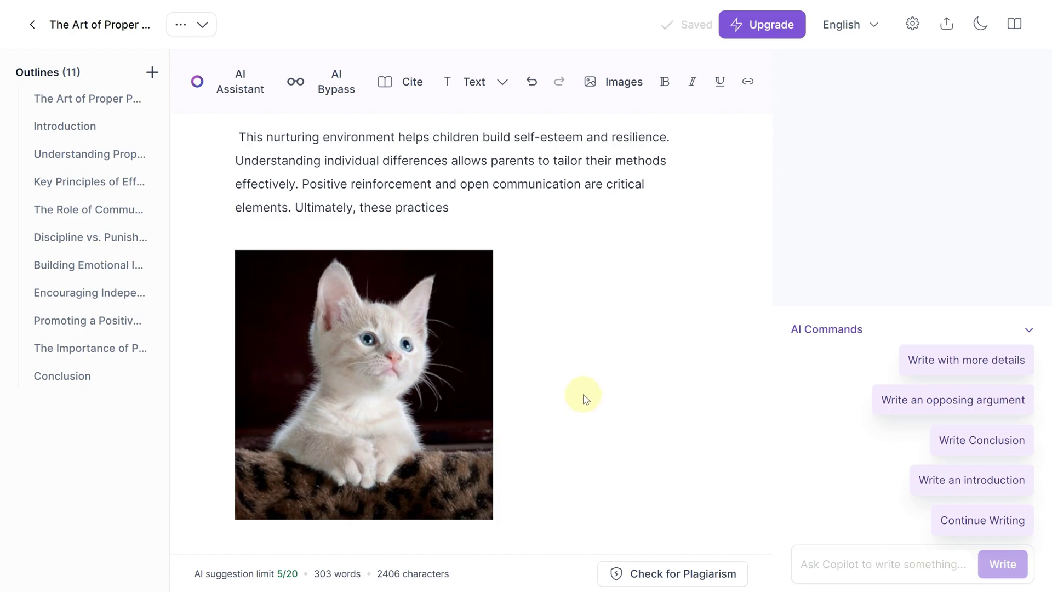
scroll(584, 390, down, 1)
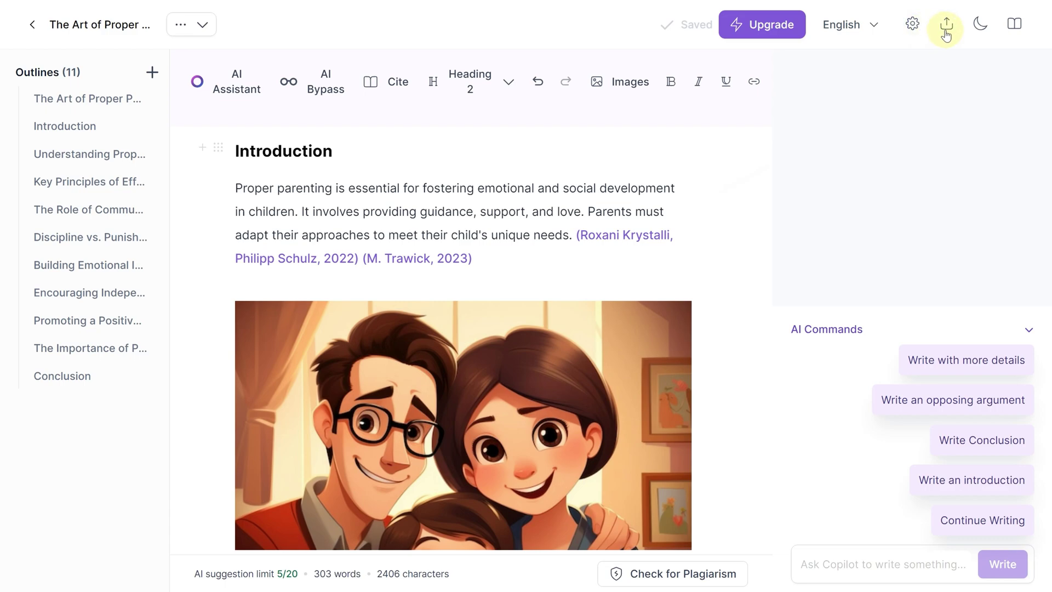
Export the article as a PDF, leave full screen, and open the downloaded file
click(942, 28)
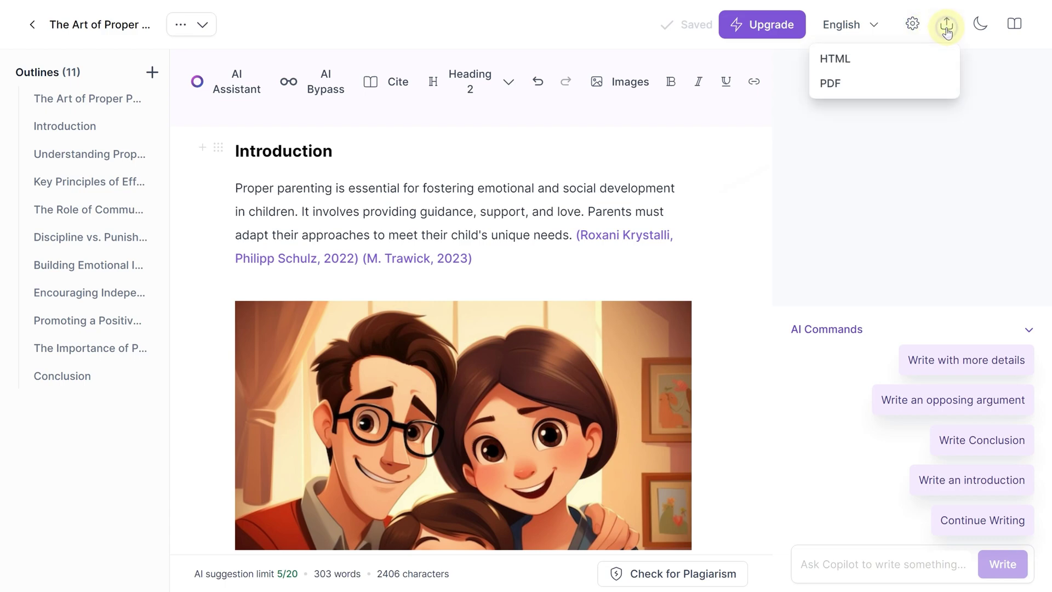
click(860, 83)
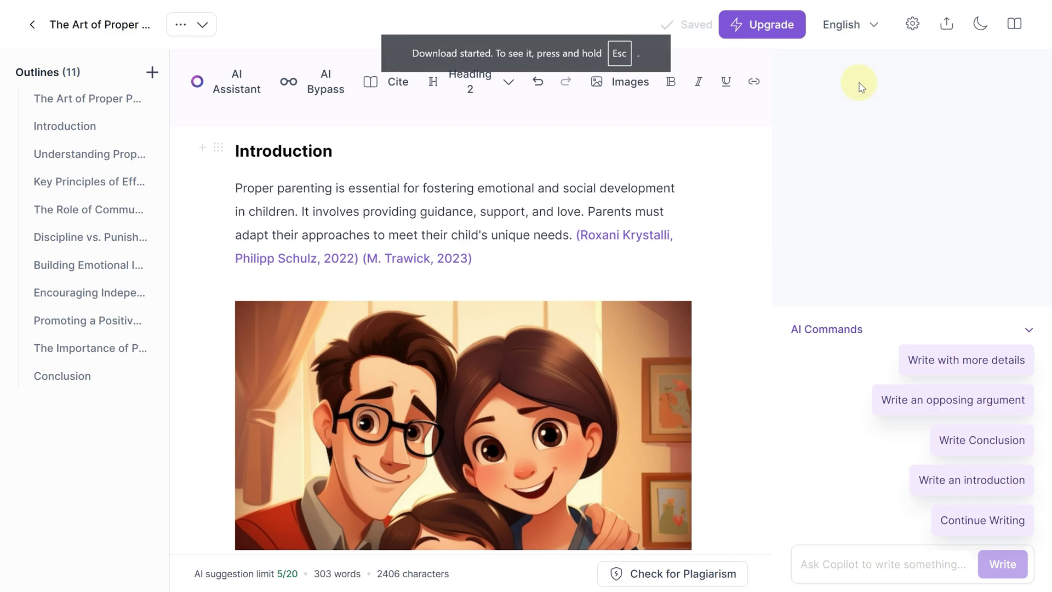
key(Escape)
click(865, 98)
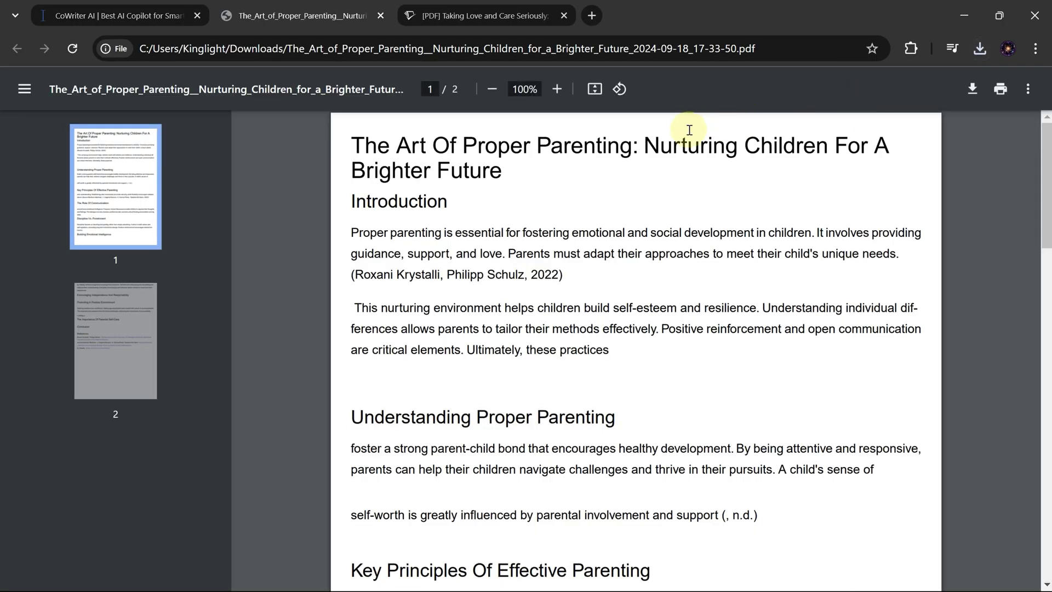